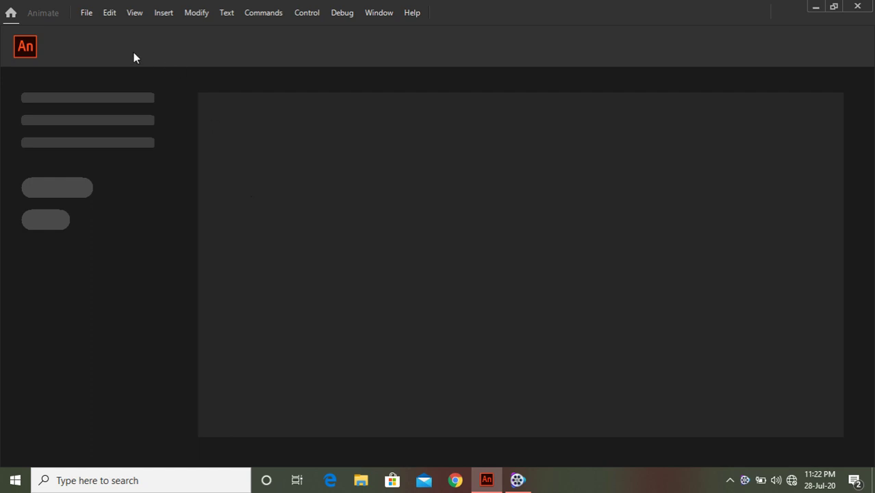
Create a new Standard 640 x 480 character animation document for ActionScript 3.0 at 5 fps
click(88, 13)
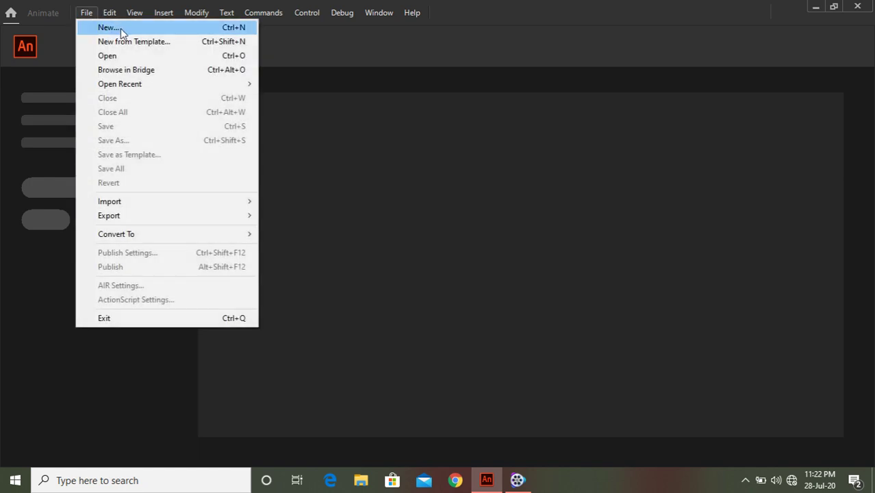
click(120, 29)
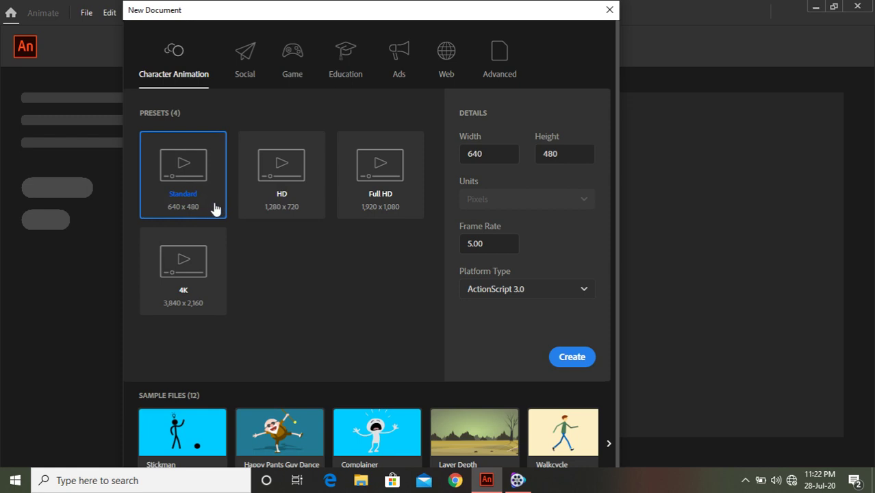
click(579, 363)
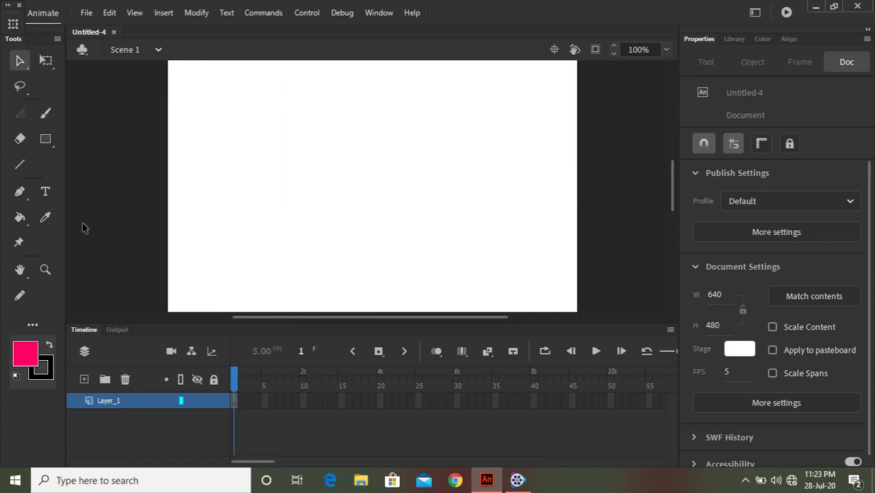
Draw a small pink pentagon with the PolyStar tool near the stage's upper-left corner
click(54, 147)
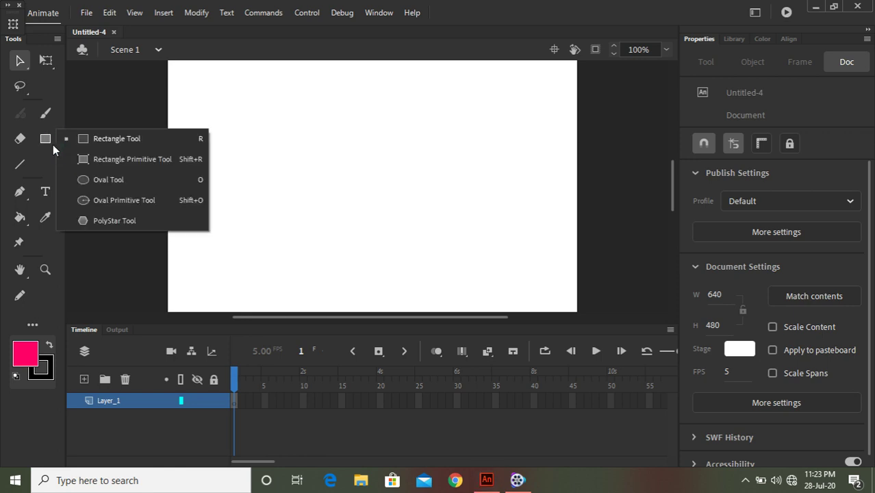
click(110, 221)
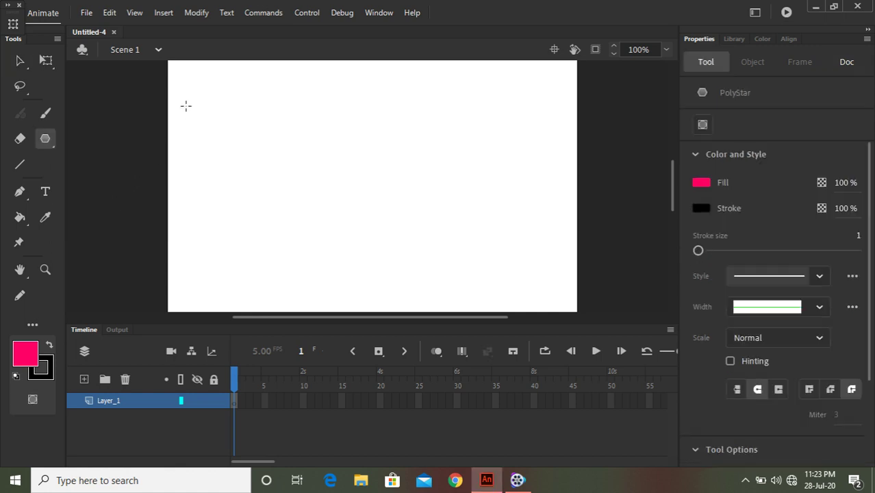
drag(203, 93, 214, 115)
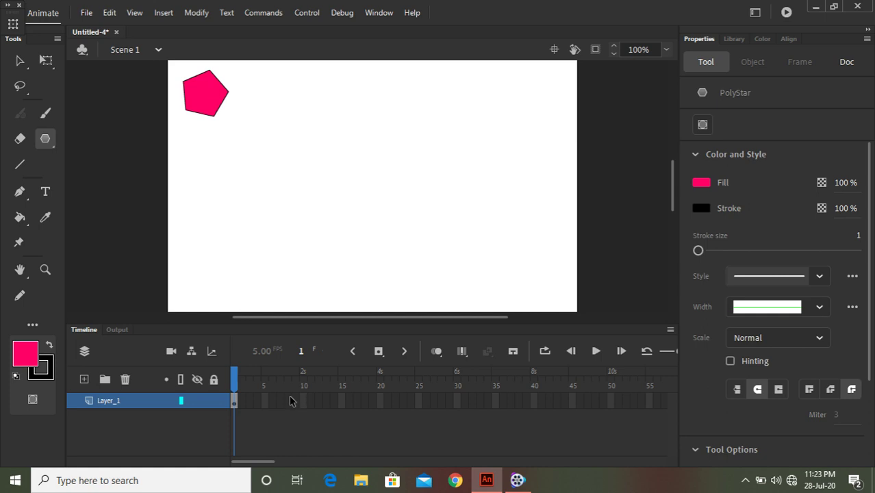
Insert a blank keyframe at frame 20 of Layer_1
click(235, 403)
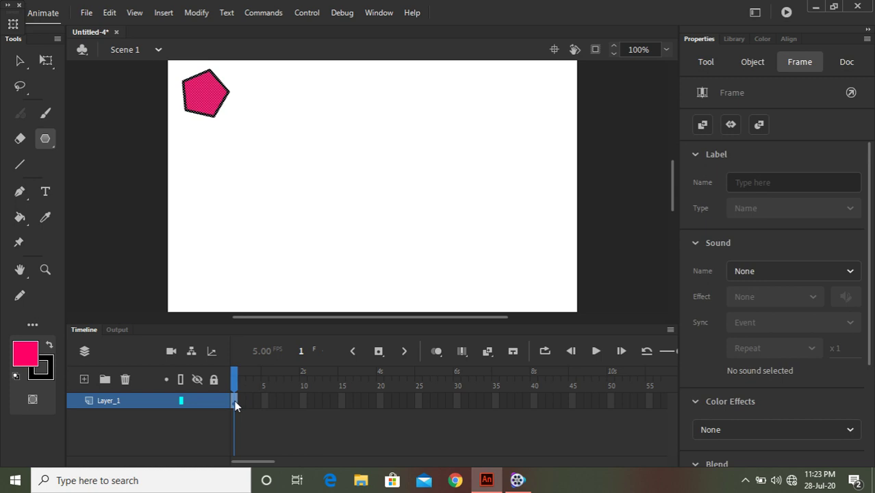
click(344, 403)
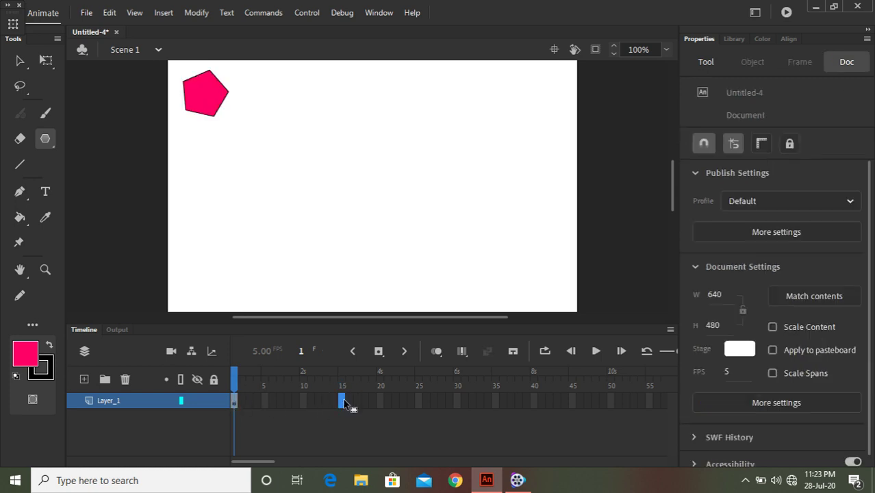
click(383, 402)
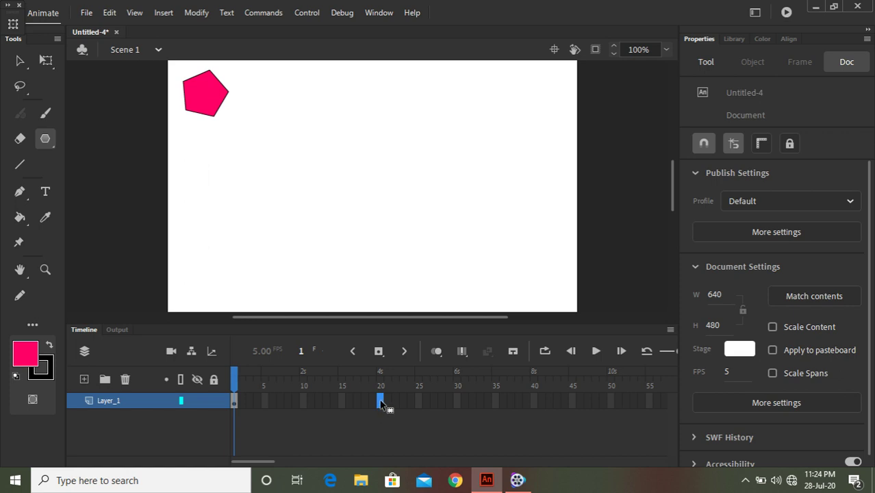
click(382, 402)
right_click(381, 402)
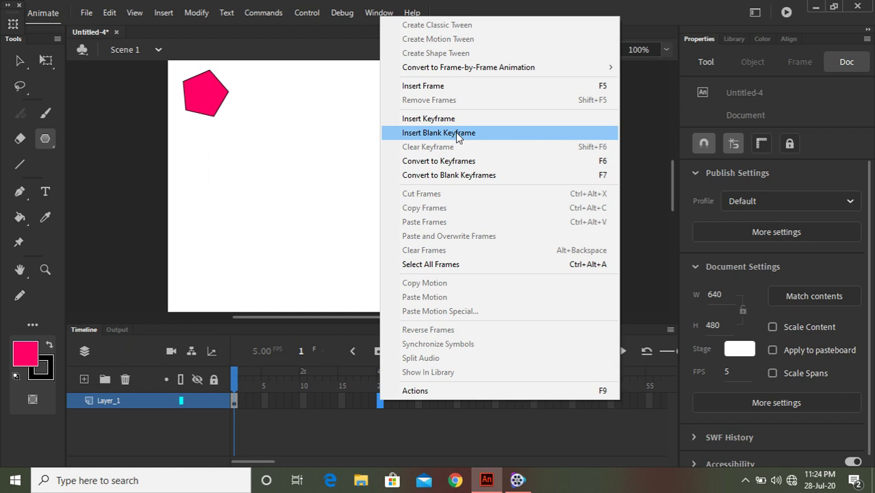
click(457, 135)
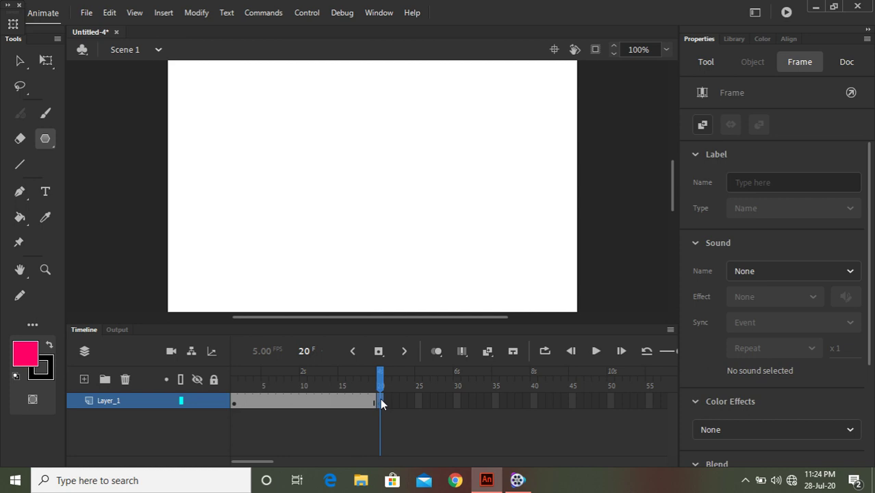
Draw a pink circle about 56 px wide with the Oval tool near the stage's lower-right corner on frame 20
click(236, 404)
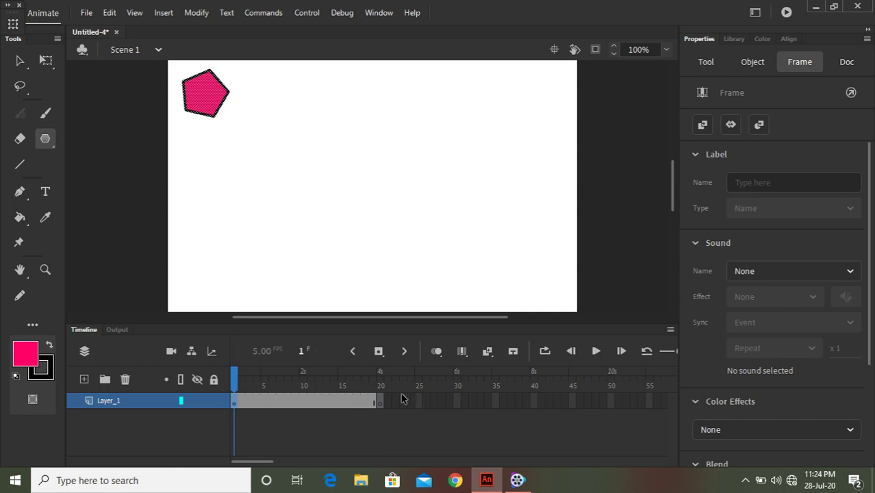
click(381, 405)
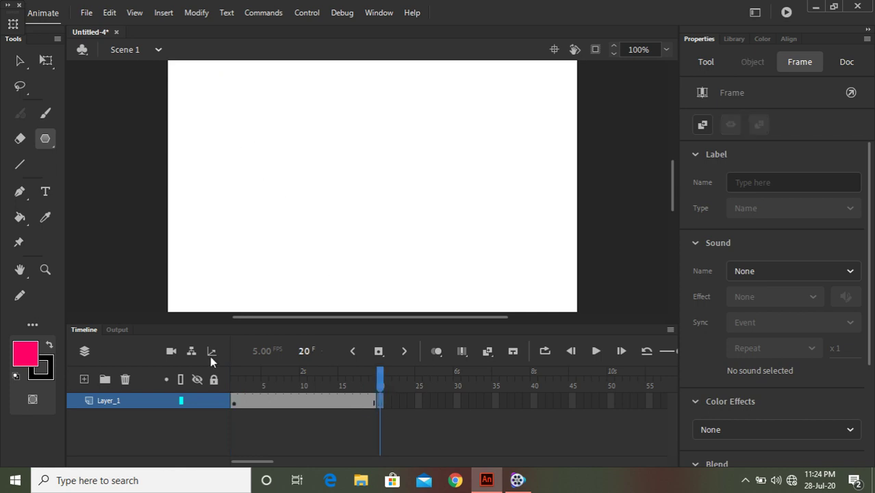
click(381, 401)
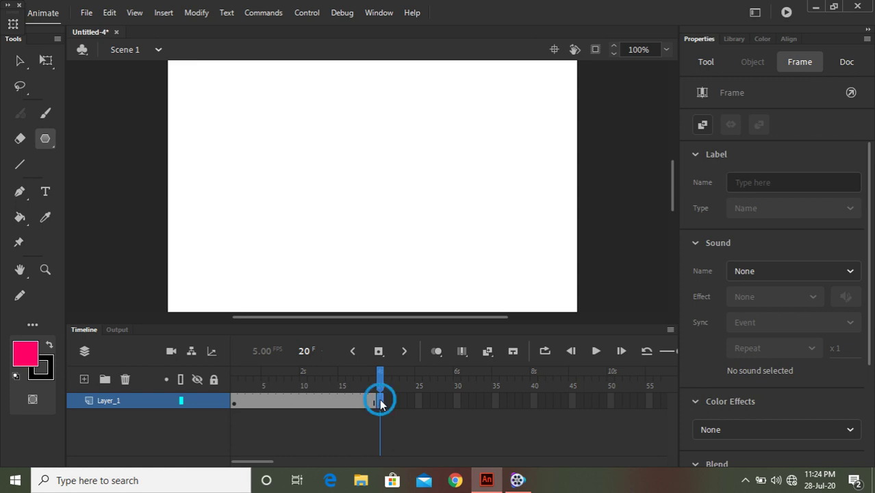
click(52, 145)
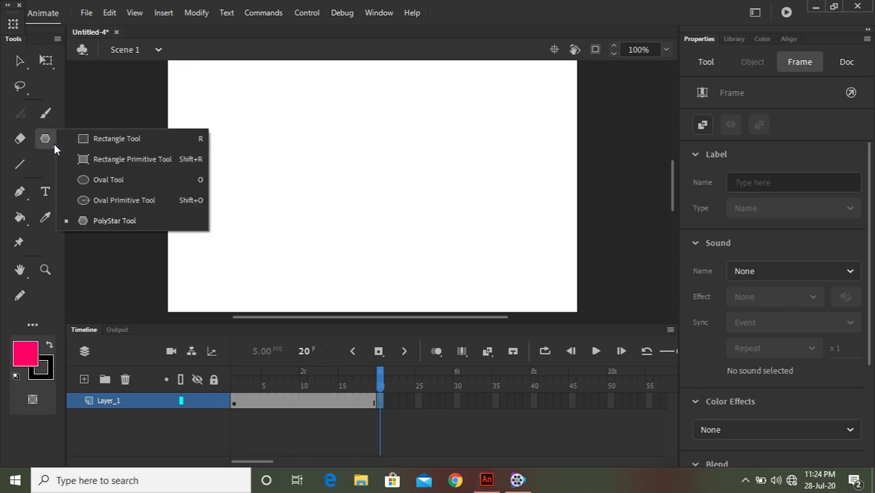
click(88, 179)
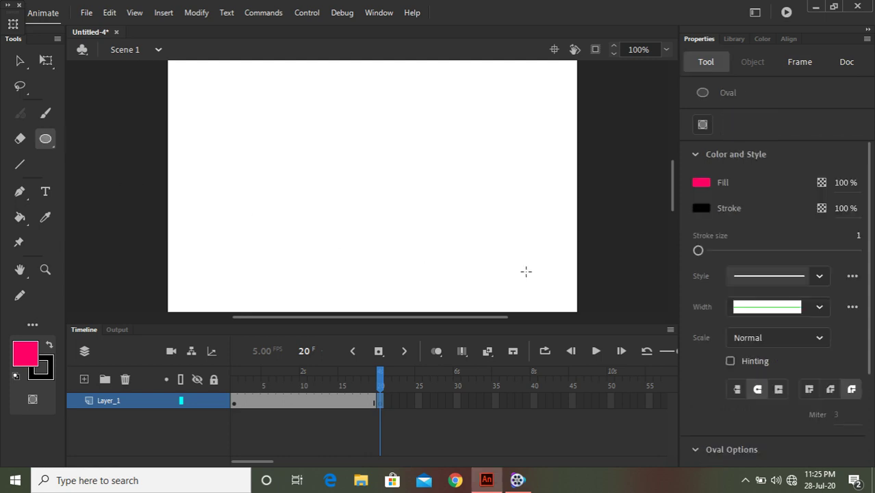
click(509, 262)
drag(514, 264, 550, 298)
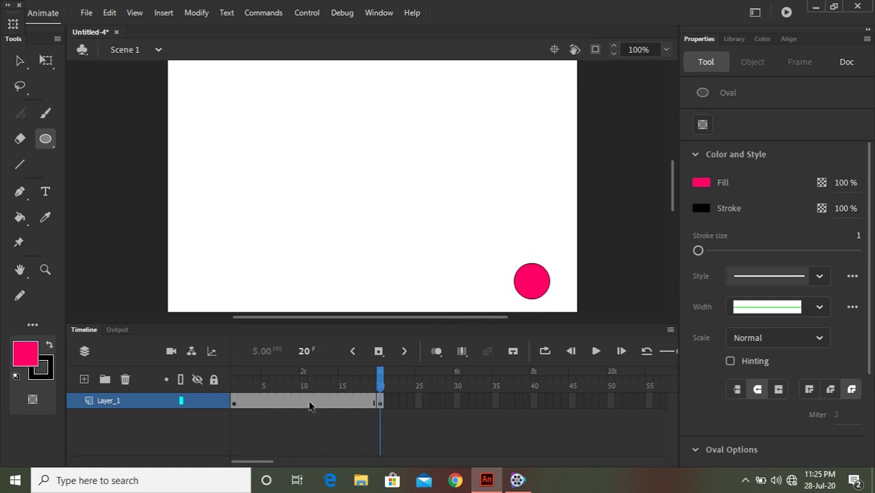
Create a shape tween between the keyframes at frames 1 and 20, and play it from frame 1
click(234, 407)
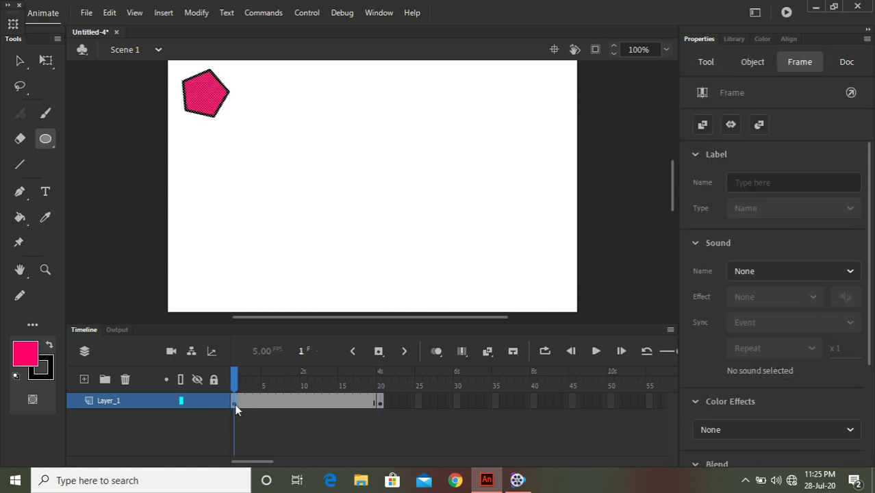
click(379, 402)
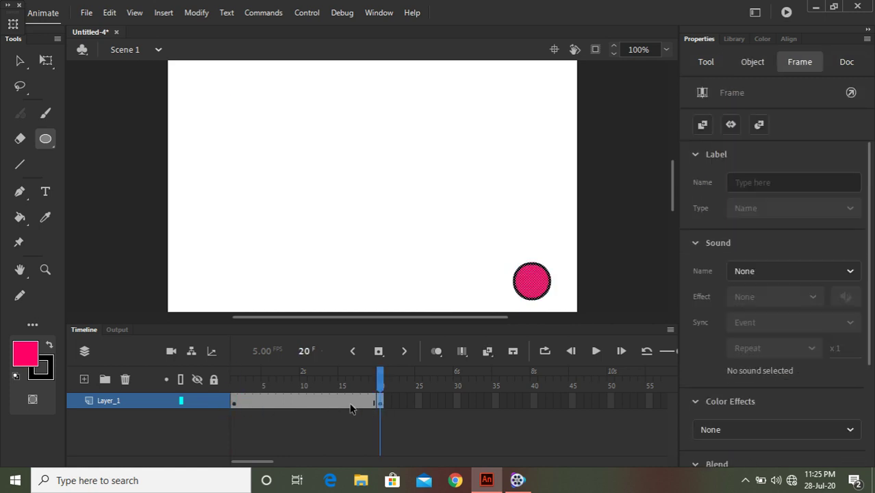
right_click(295, 401)
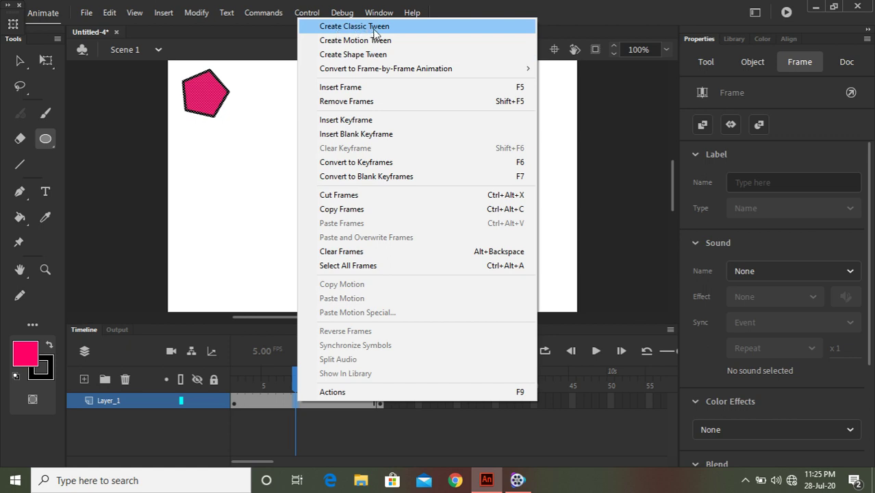
click(351, 58)
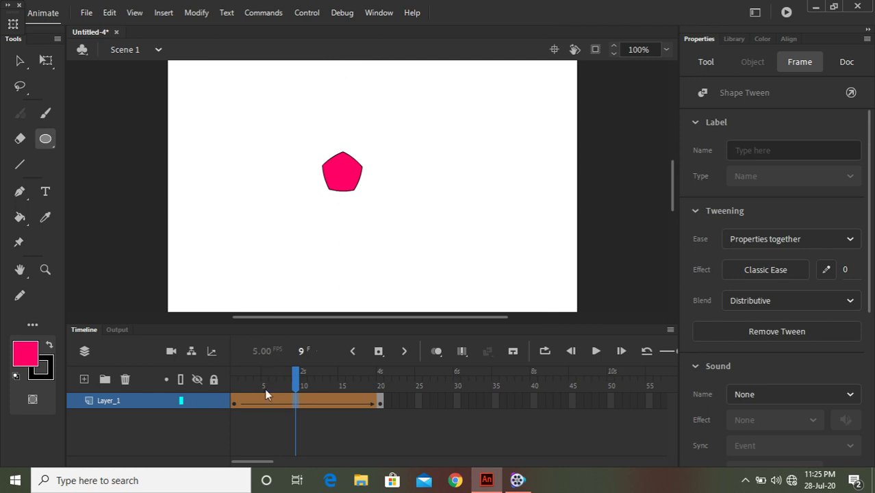
click(234, 403)
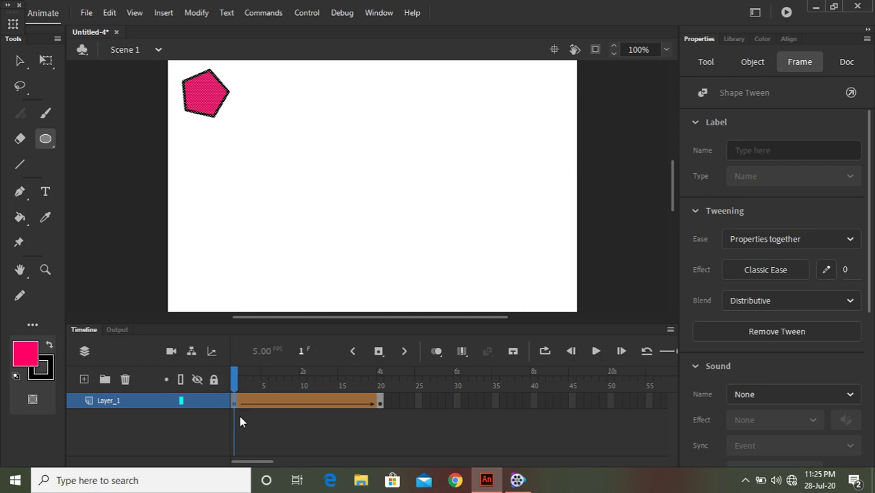
key(Return)
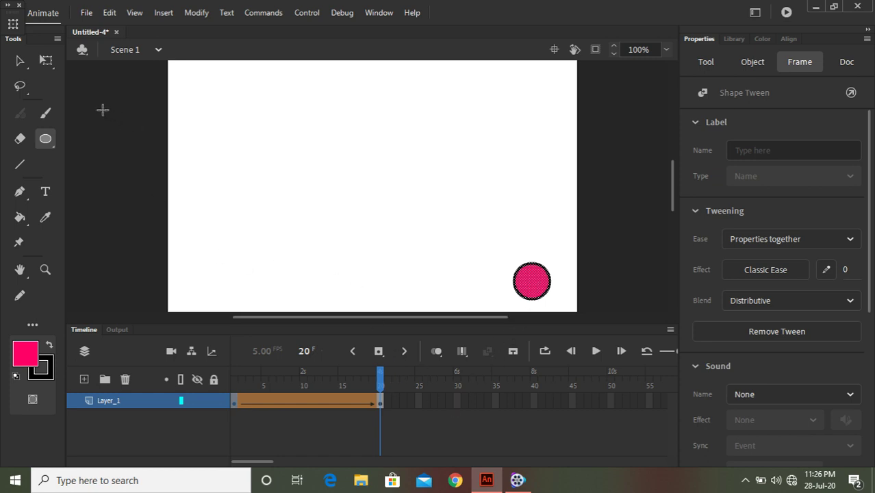
Change the fill colour of the circle on frame 20 to cyan #33FFFF
click(20, 61)
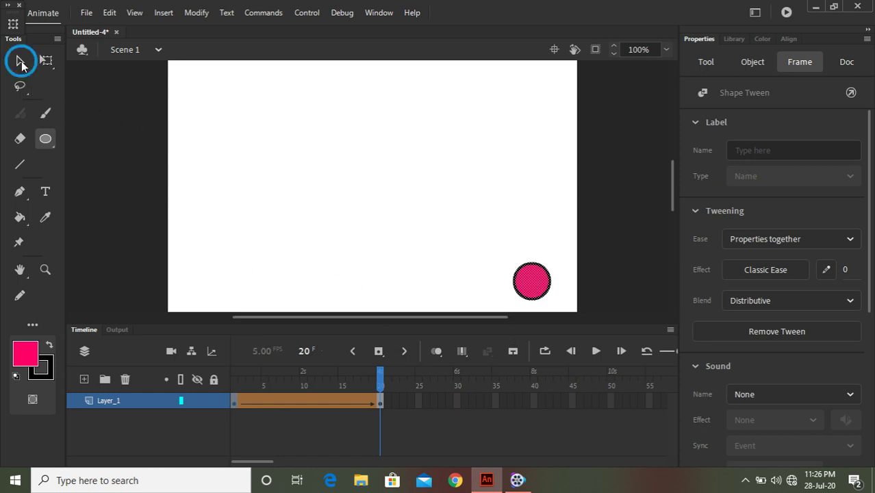
click(545, 285)
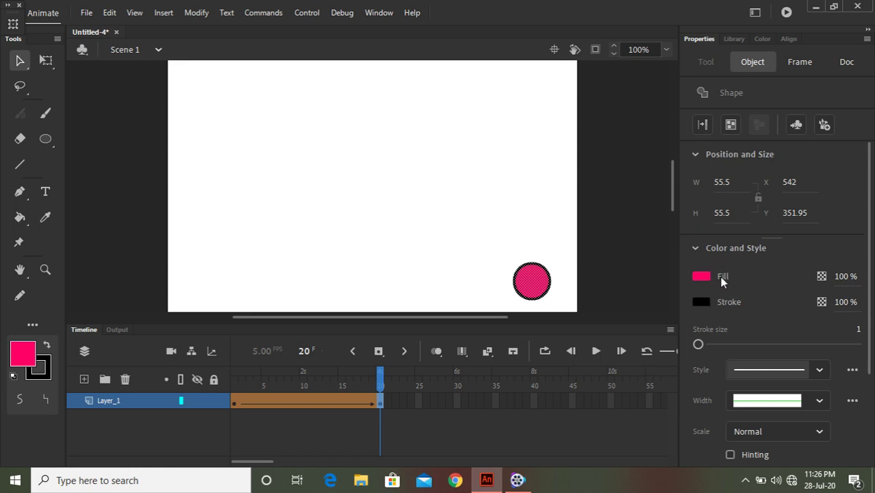
click(703, 278)
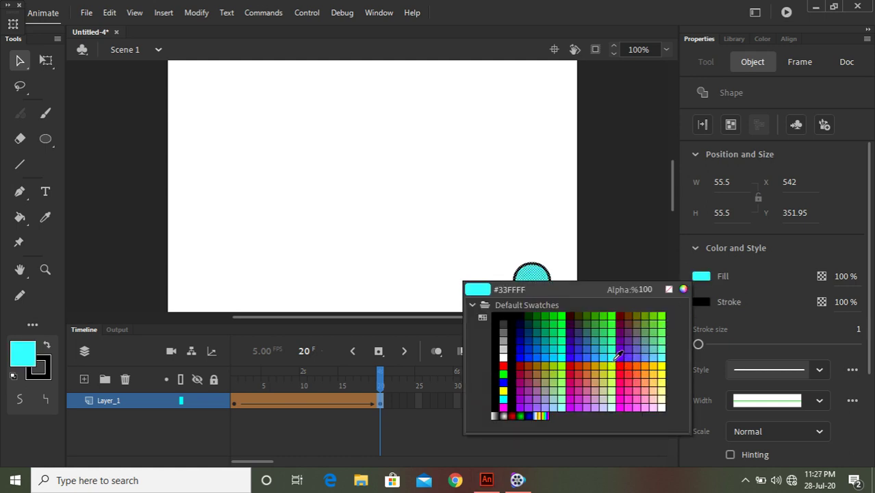
click(616, 357)
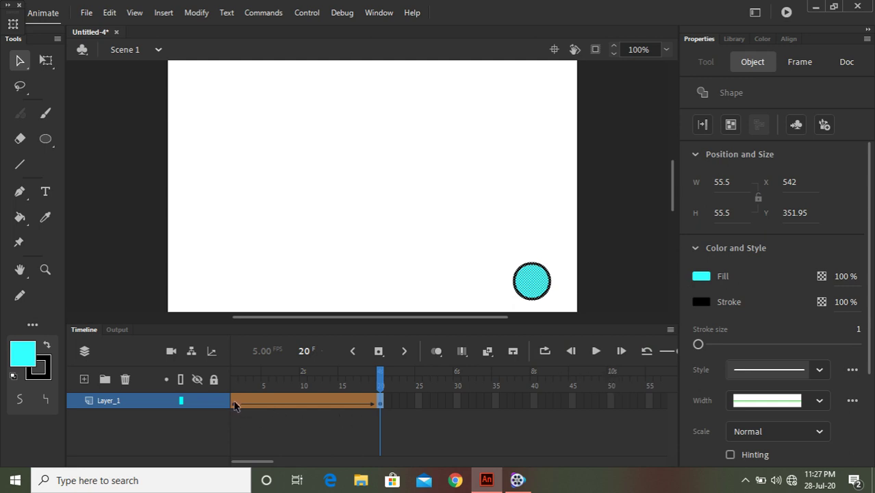
Set the shape tween's ease value to 100 and its blend to Angular
click(234, 402)
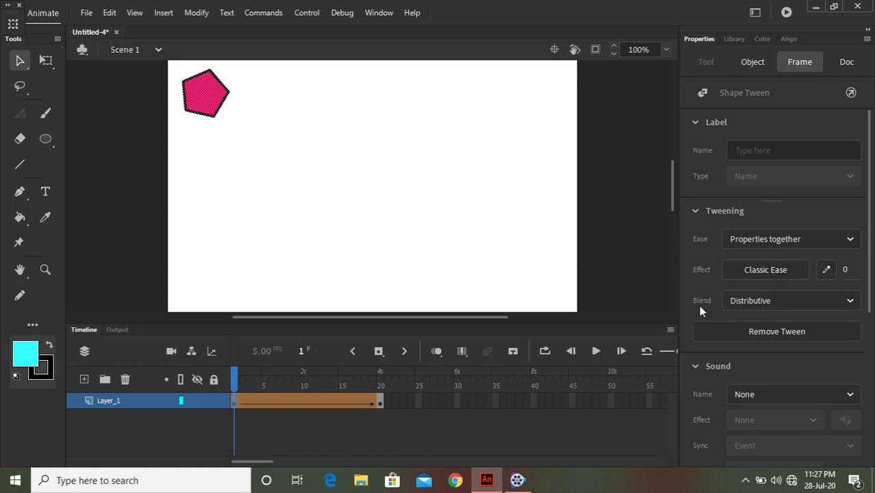
click(845, 270)
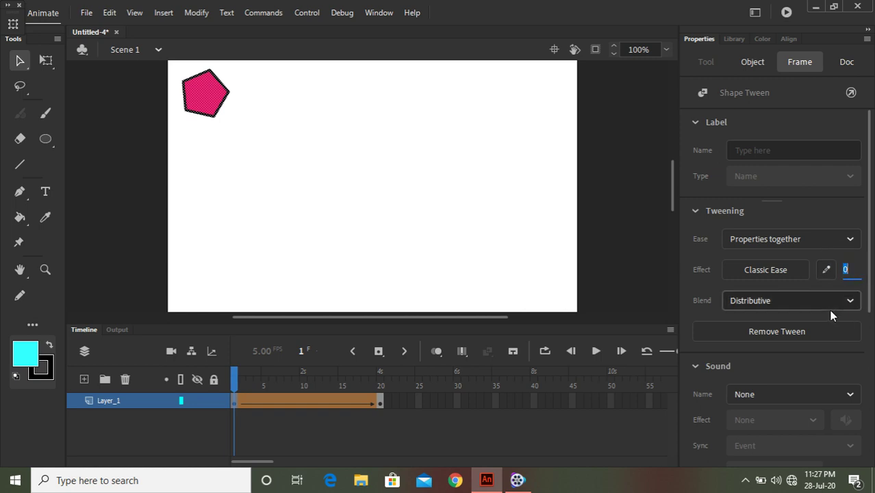
text(100)
click(849, 305)
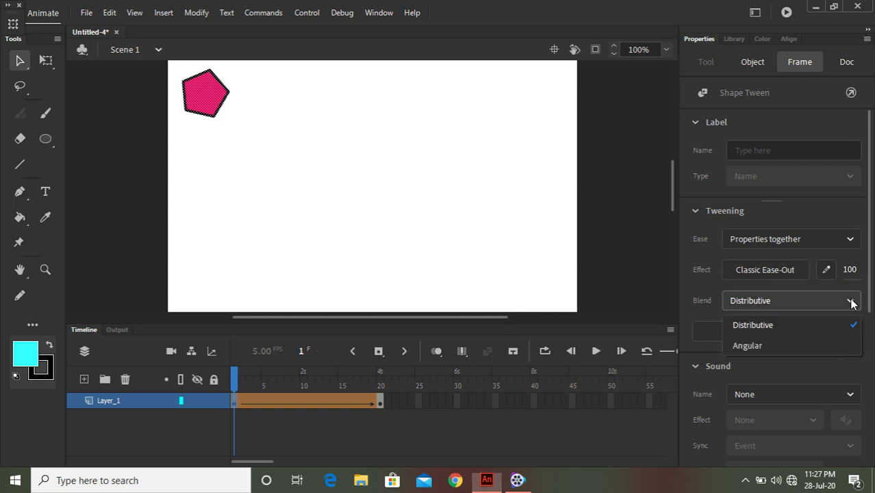
click(785, 348)
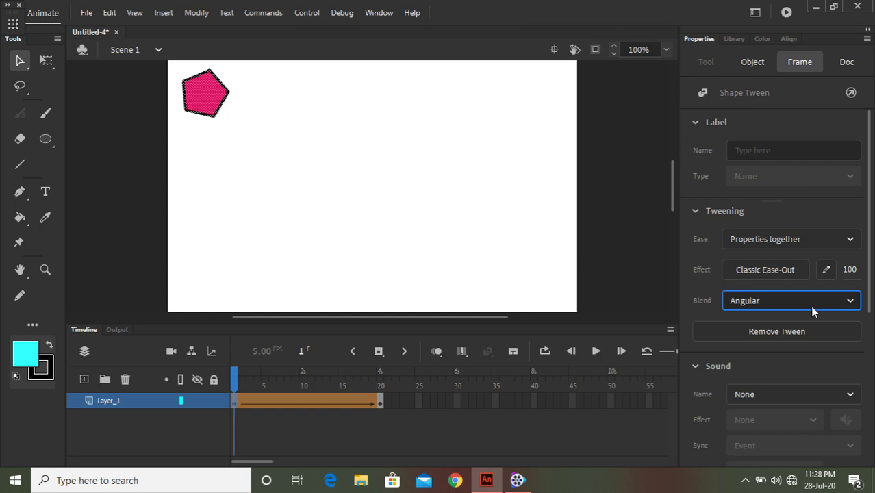
Play the tween from frame 1, test the movie in the preview window, and close the preview
click(233, 401)
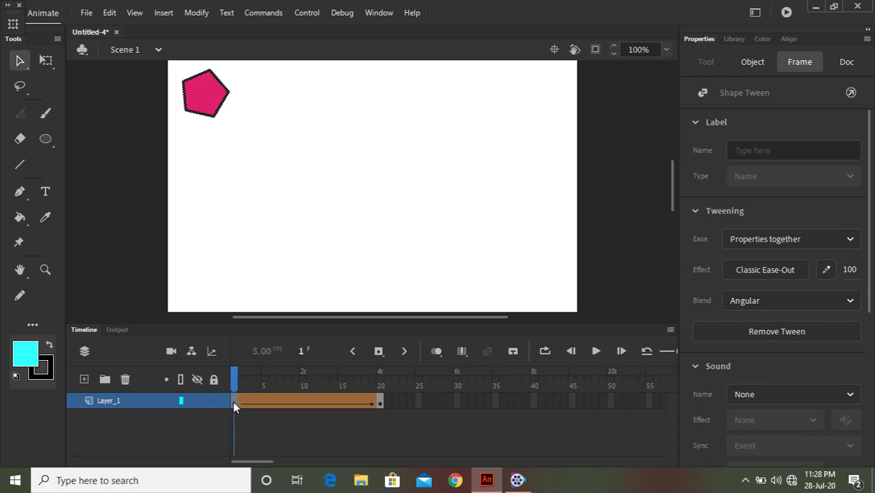
key(Return)
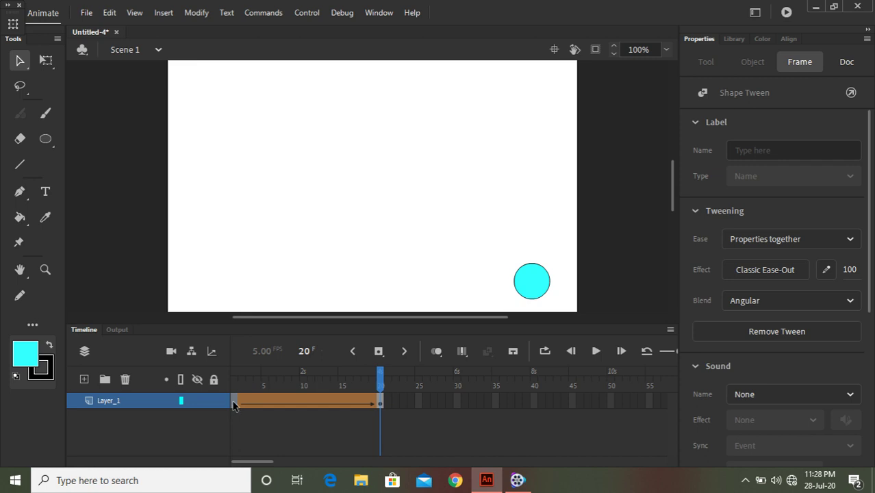
key(ctrl+Return)
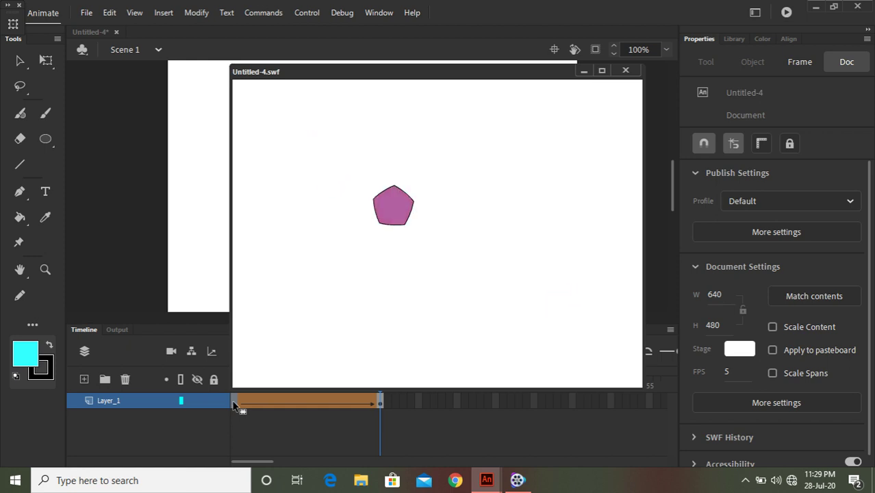
click(625, 70)
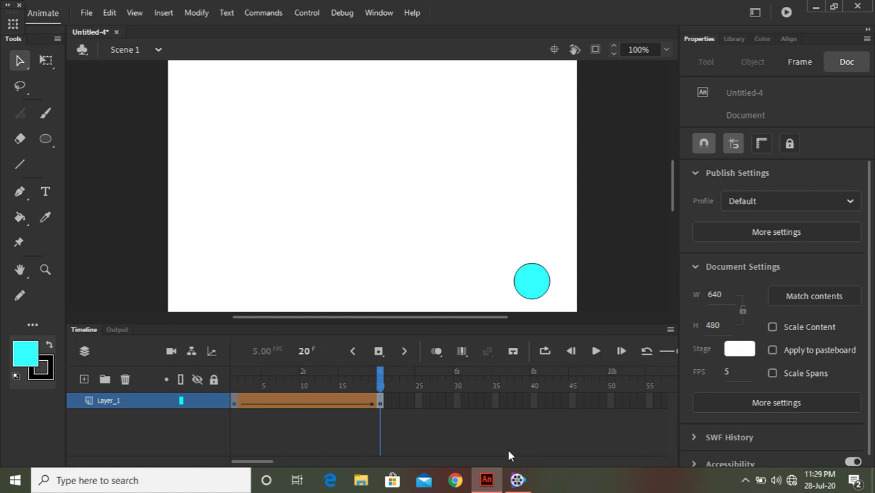
mouse_move(519, 482)
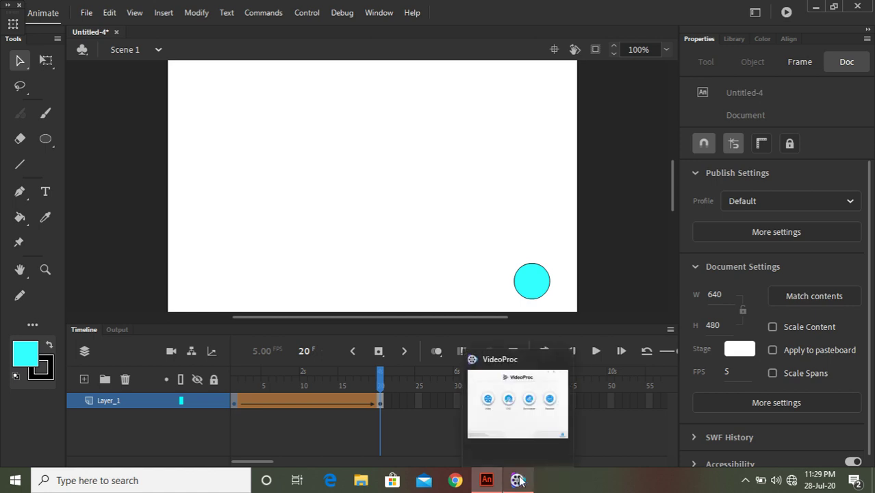